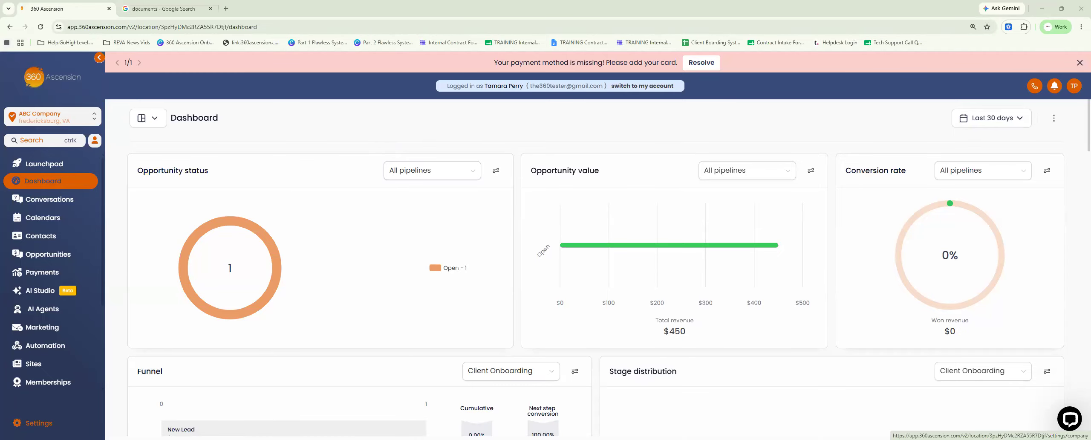
- Open the user profile settings and display the Work Hours schedule
click(38, 422)
click(38, 223)
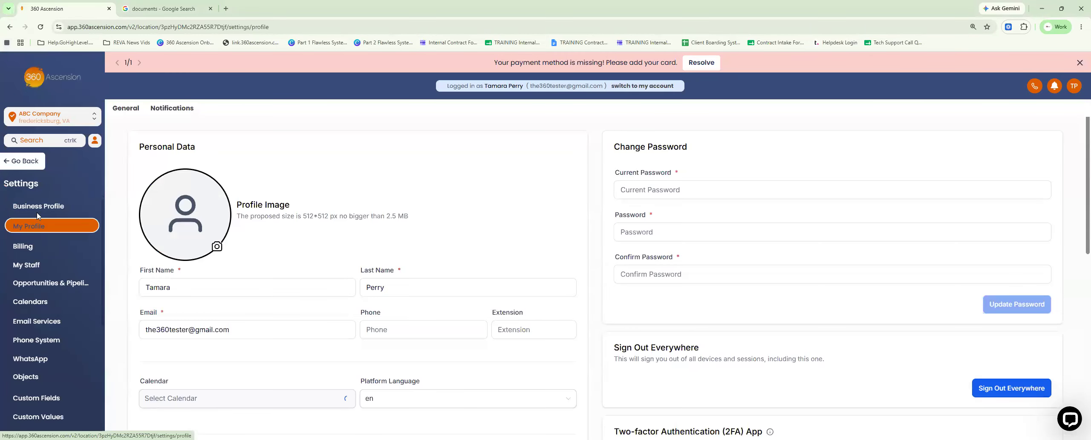
scroll(550, 230, down, 8)
scroll(550, 231, down, 10)
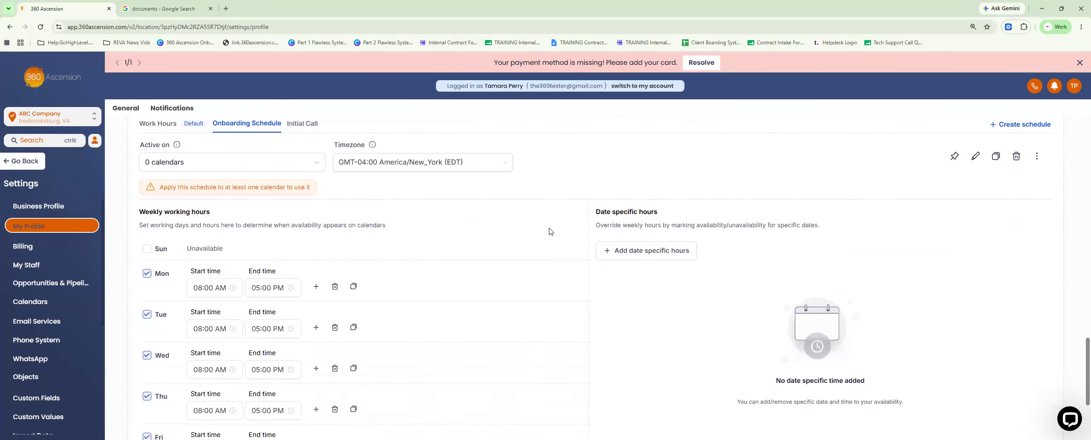
scroll(550, 231, up, 1)
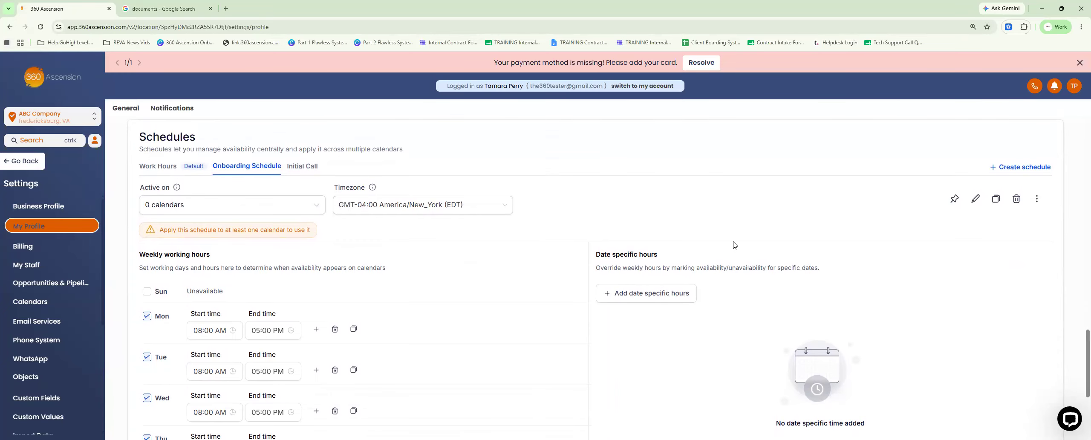
click(157, 169)
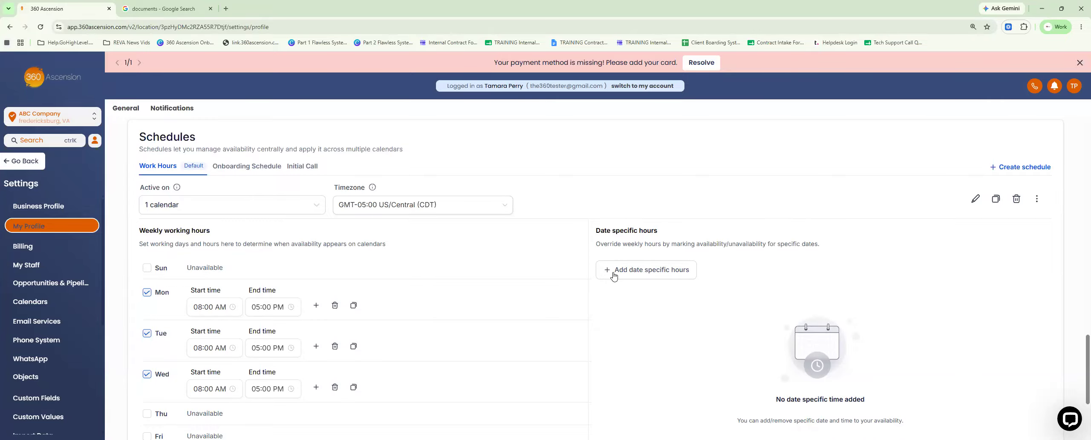
- Start a date-specific hours entry in the Work Hours schedule with only July 6, 2026 selected
click(641, 271)
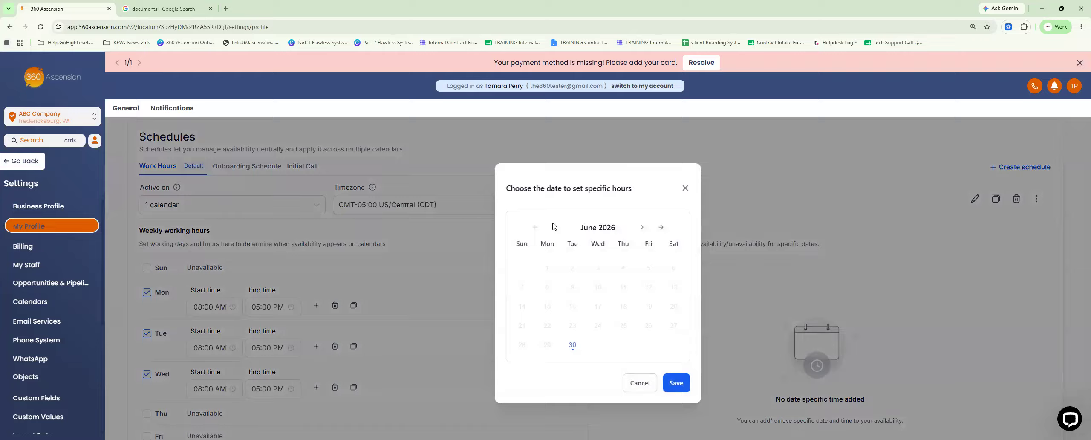
click(661, 227)
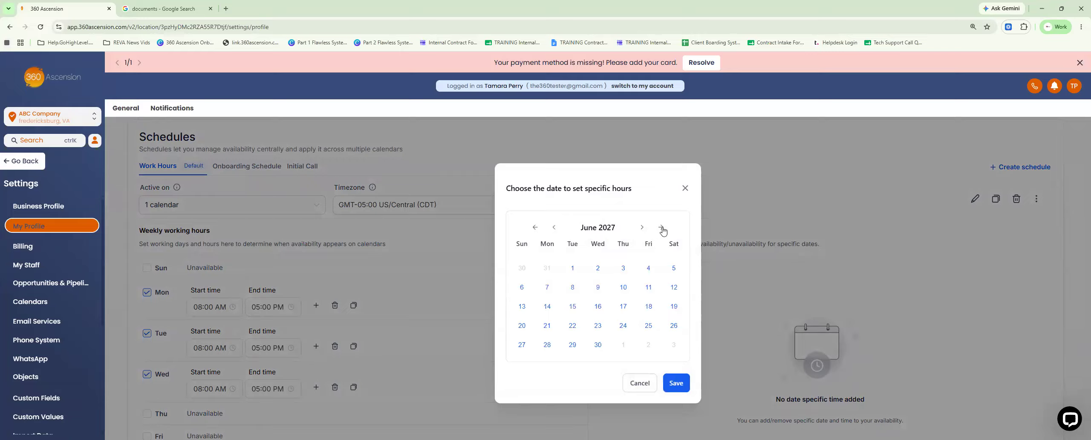
click(661, 228)
click(535, 228)
click(535, 228)
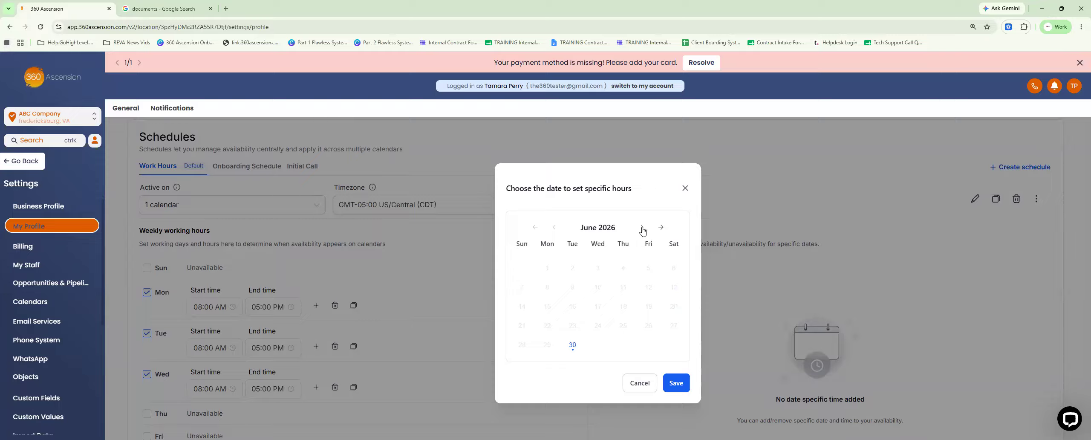
click(643, 228)
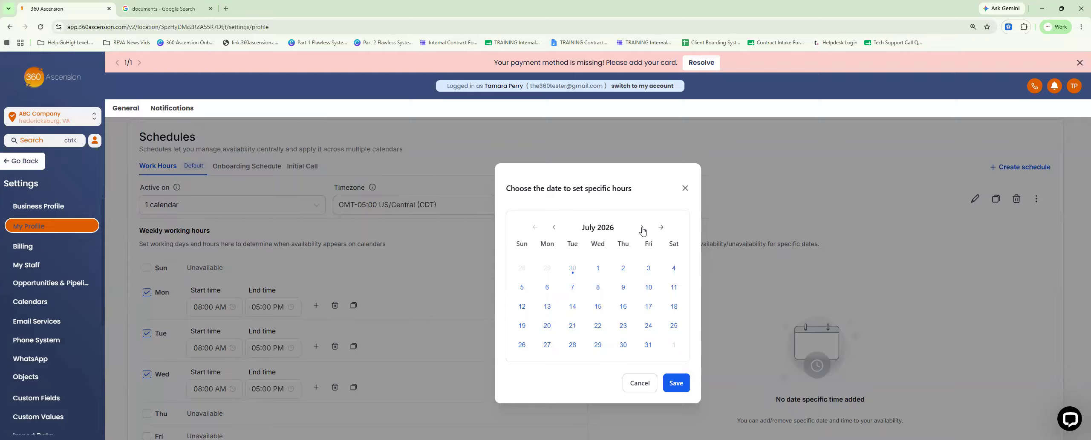
click(623, 288)
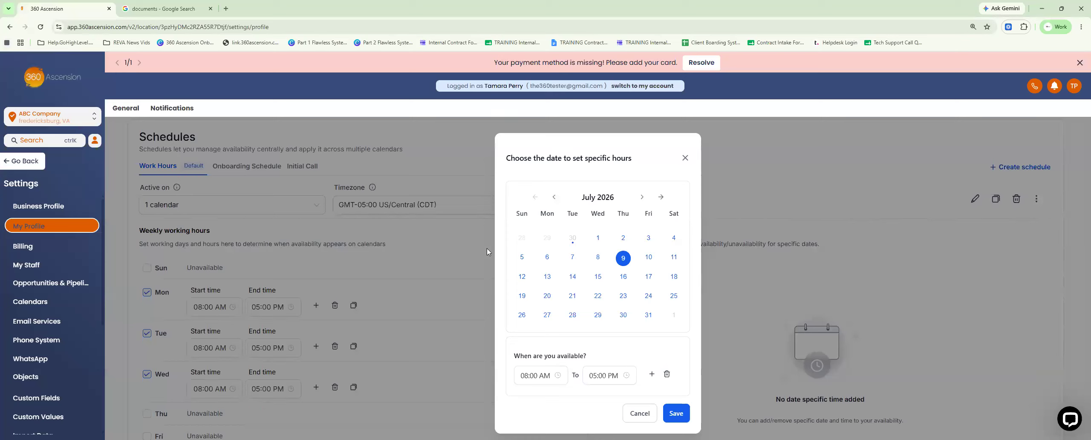
click(548, 257)
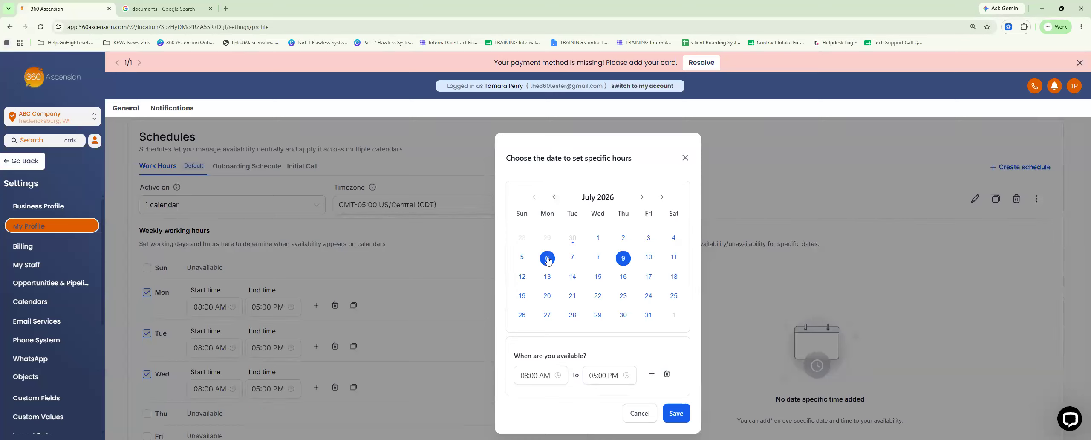
click(623, 261)
- Set the July 6 availability to 08:00 AM to 12:00 PM and save the entry
click(538, 376)
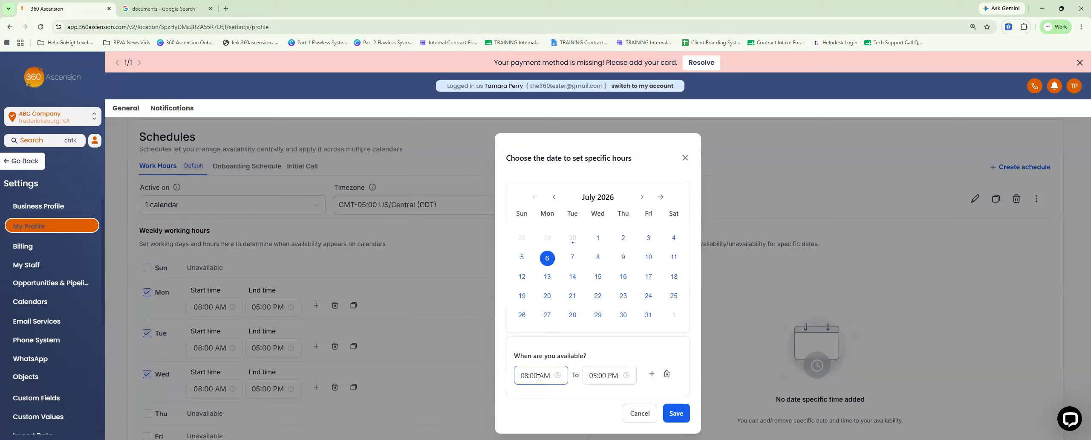
click(608, 373)
click(591, 374)
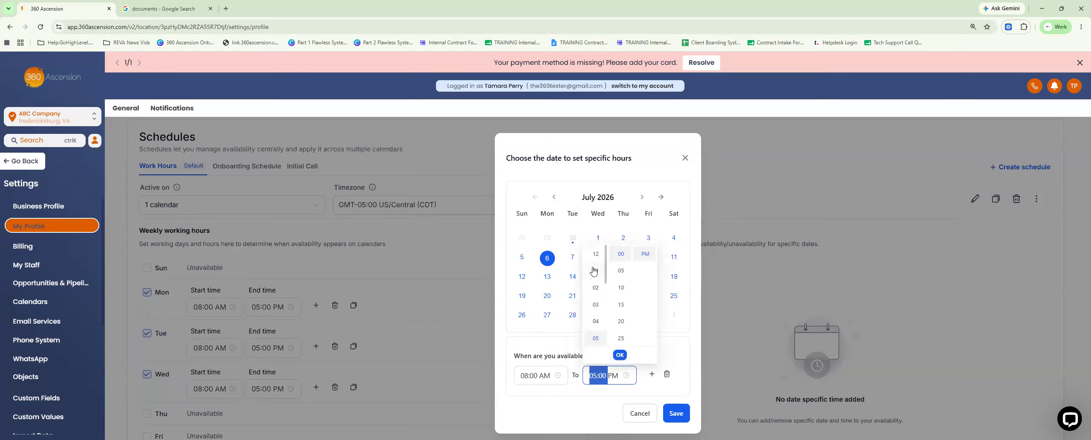
click(595, 258)
click(620, 354)
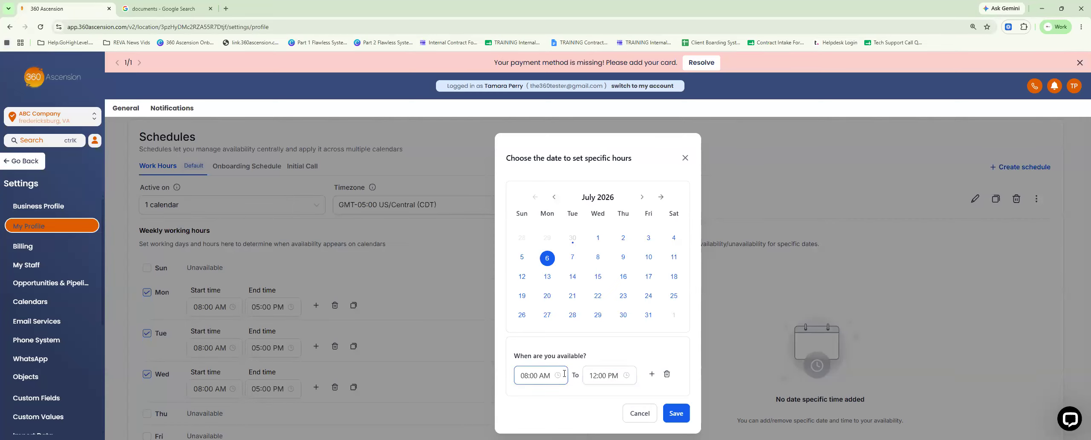
click(674, 413)
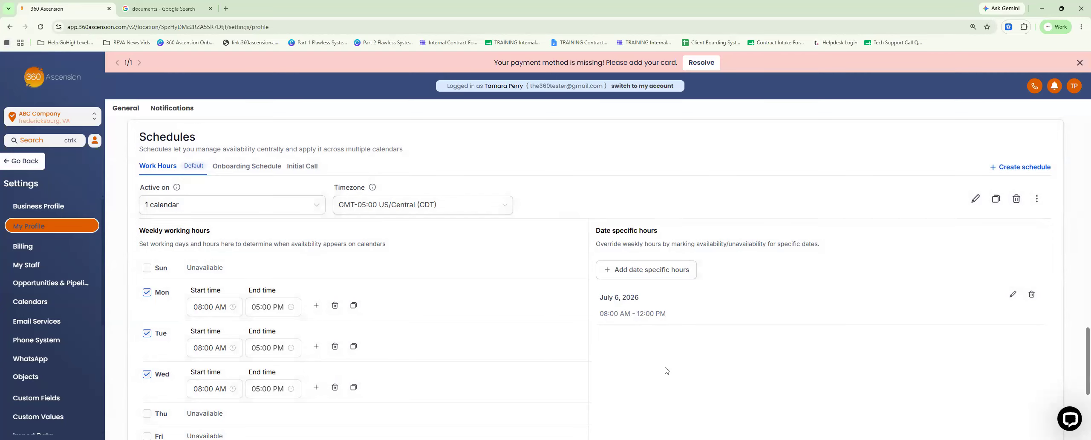
- Add a date-specific entry that marks July 7, 2026 as unavailable
click(634, 275)
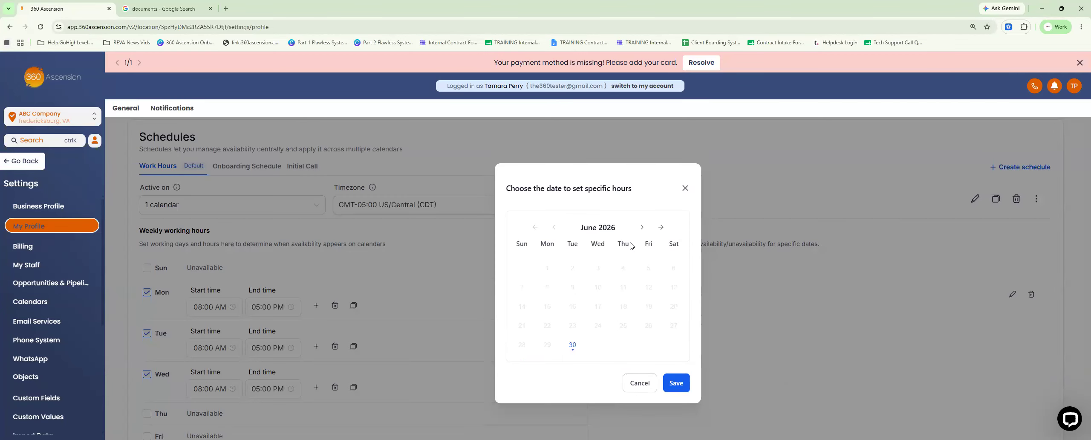
click(660, 227)
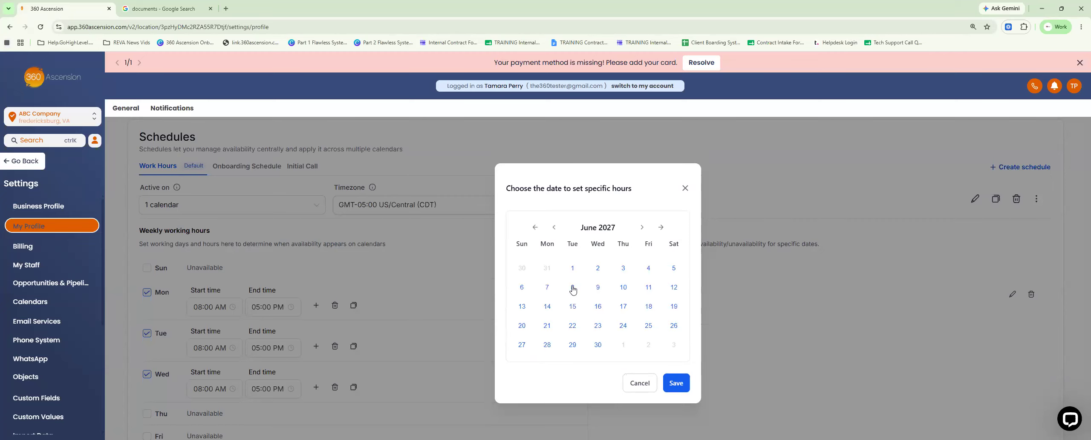
click(535, 227)
click(641, 227)
click(548, 288)
click(548, 258)
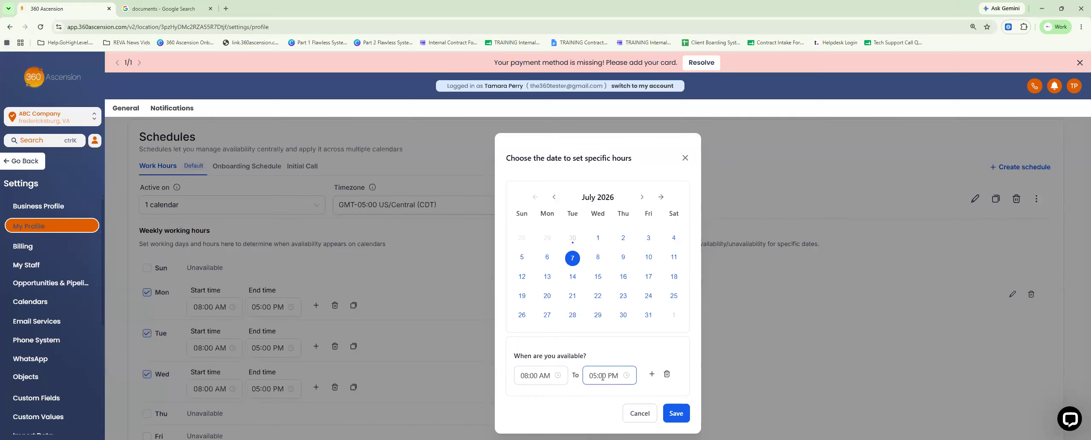
click(667, 375)
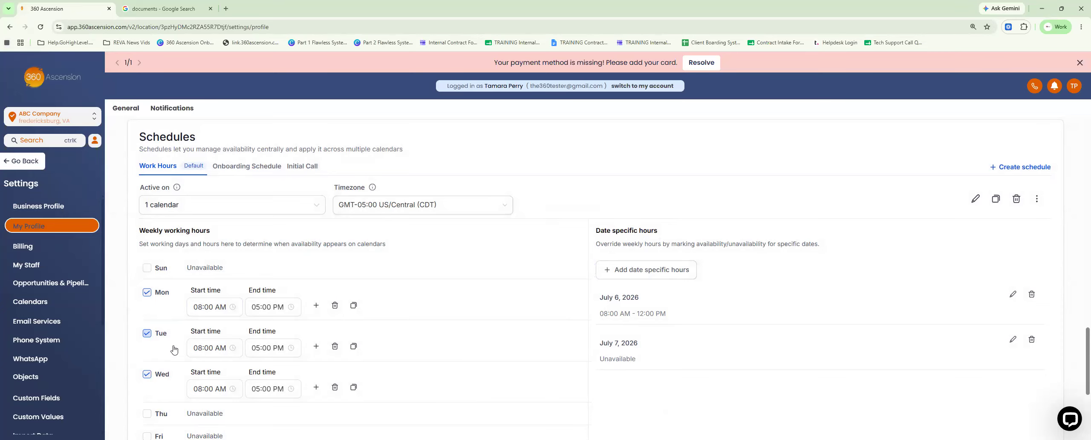
- Start another date-specific hours entry and select July 20 through July 24, 2026
scroll(684, 358, down, 1)
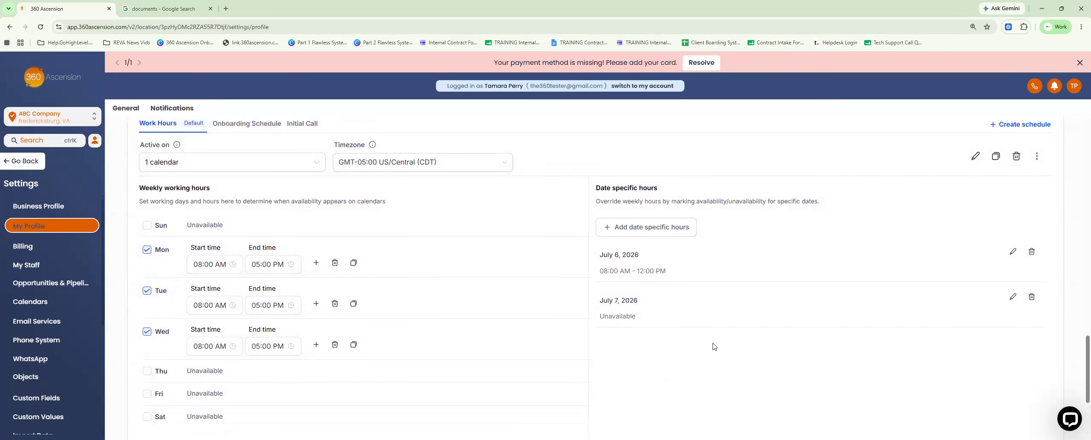
click(622, 231)
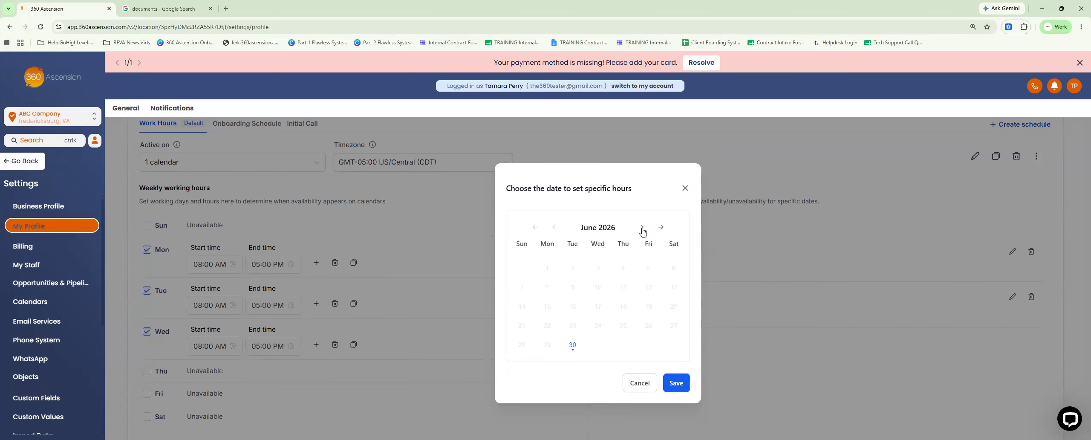
click(642, 229)
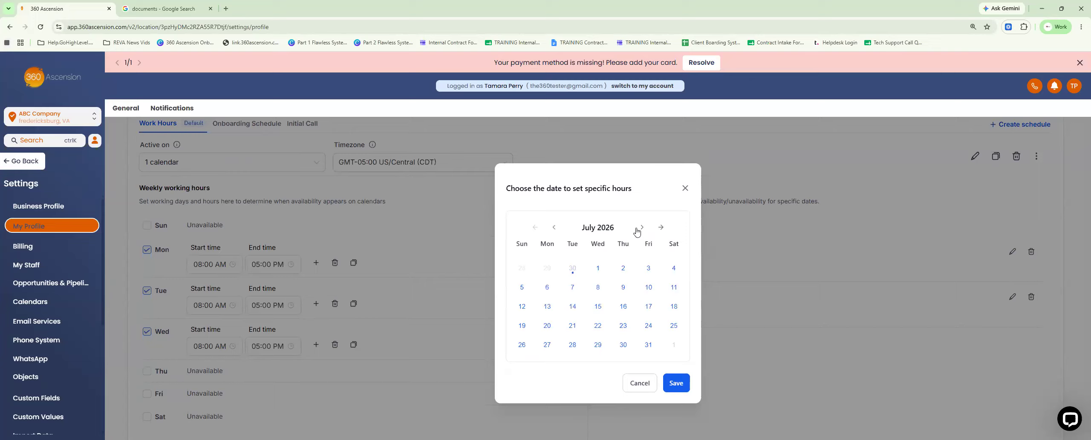
click(548, 329)
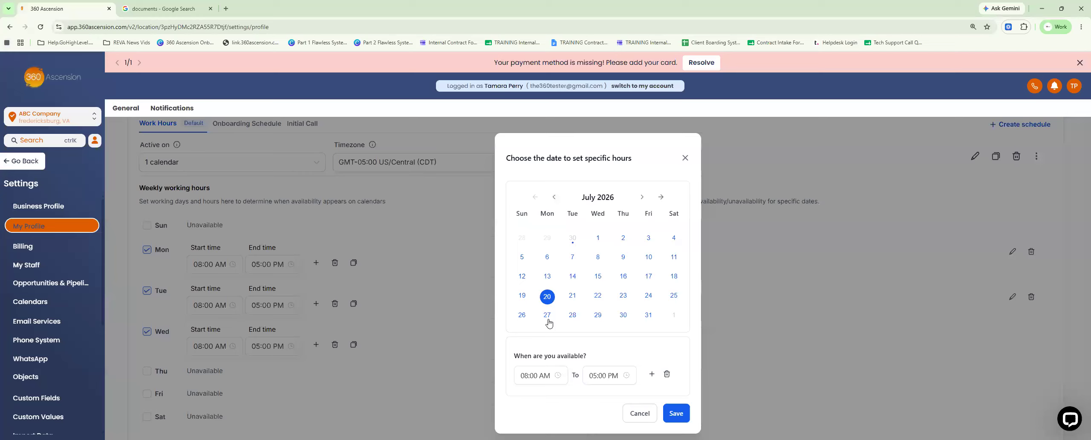
click(573, 298)
click(600, 299)
click(625, 299)
click(650, 299)
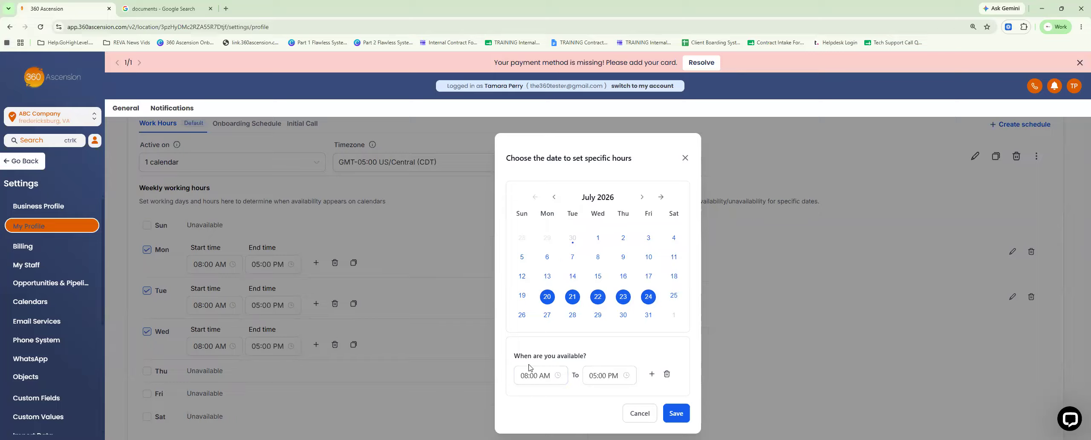
- Mark the selected July 20–24 dates as unavailable, and deselect and reselect July 24
click(667, 375)
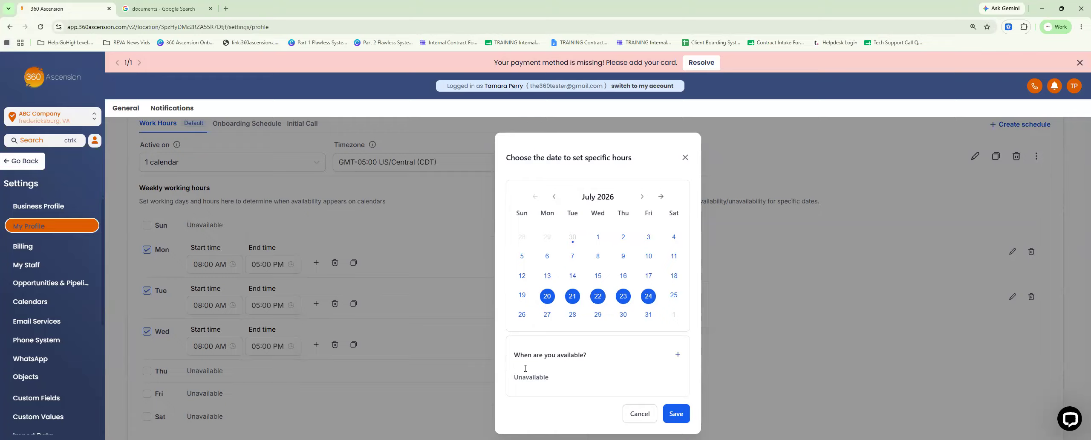
click(648, 299)
click(648, 300)
- Add two time slots for July 20–24, with the first one ending at 12:00 PM
click(678, 355)
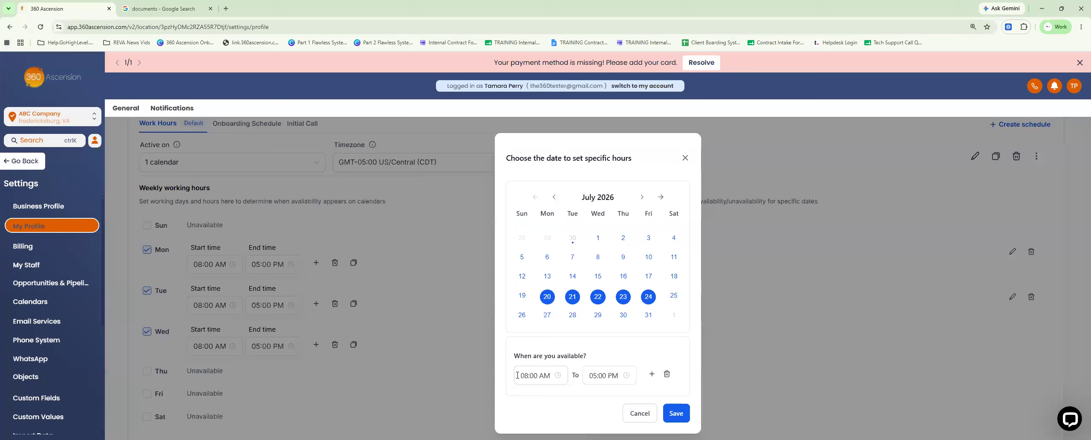
click(652, 377)
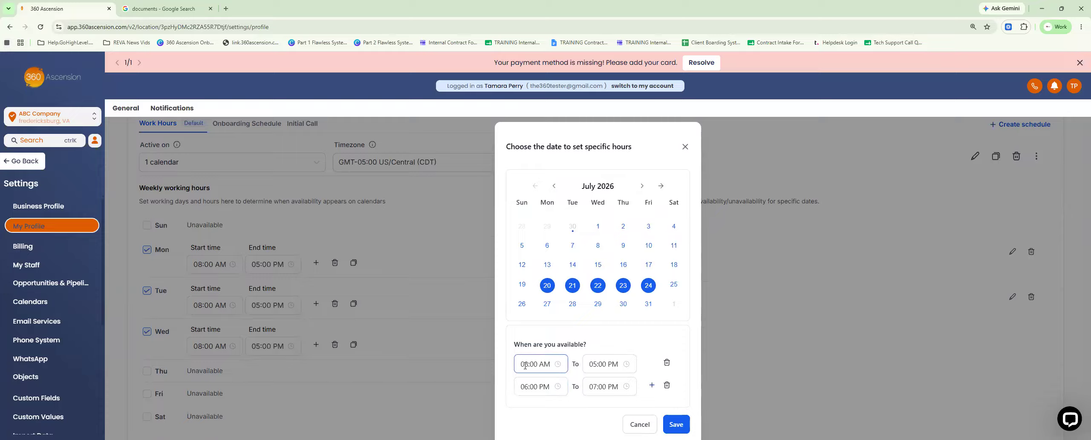
click(596, 363)
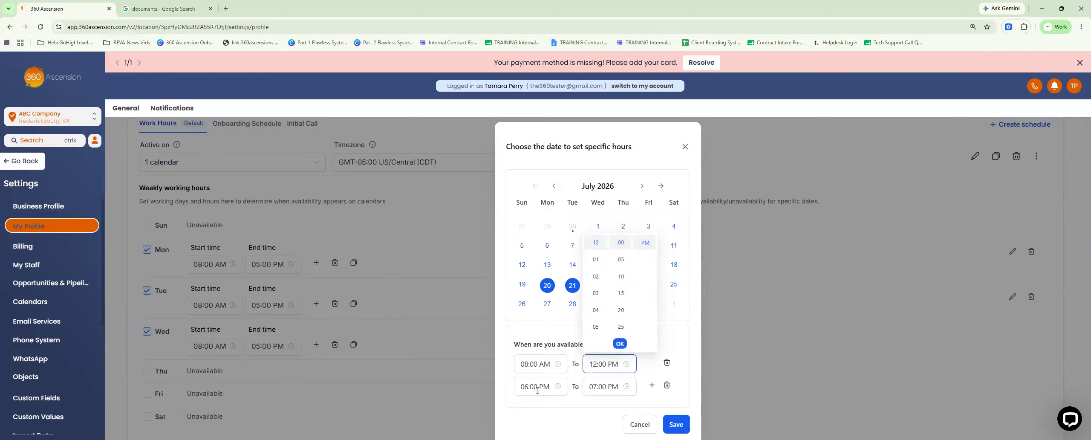
- Try to enter 2:00 PM as the second slot's start time and change its end hour to 6
click(519, 389)
drag(528, 388, 520, 389)
text(1)
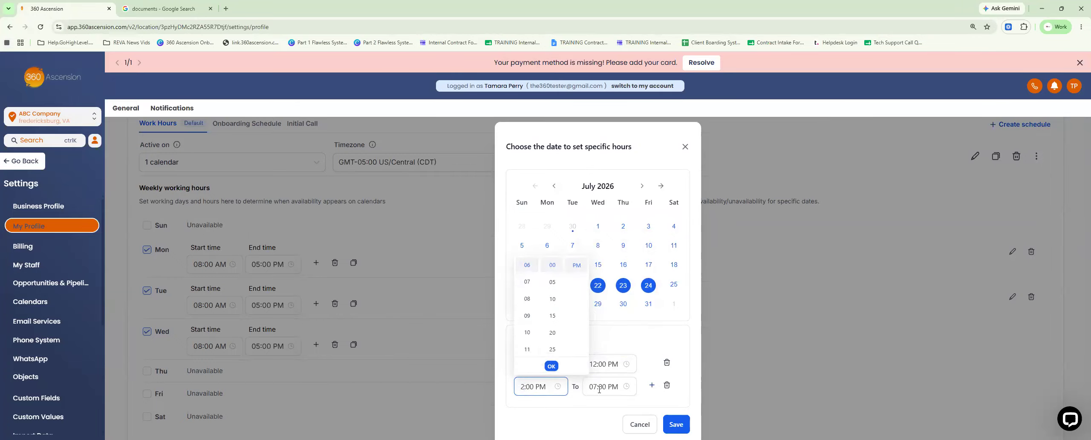
drag(596, 386, 588, 387)
text(6)
click(695, 333)
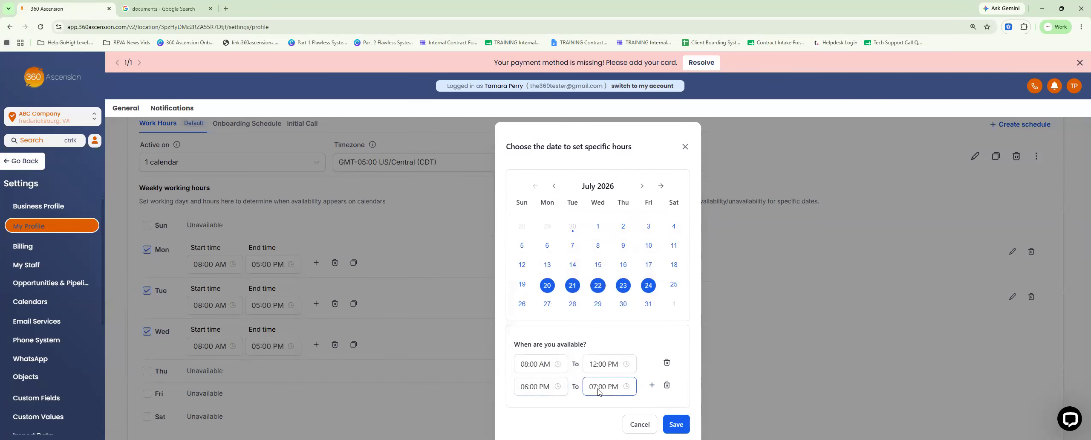
- Set the second time slot for July 20–24 to 02:00 PM to 06:00 PM
click(528, 386)
scroll(529, 301, up, 2)
click(527, 284)
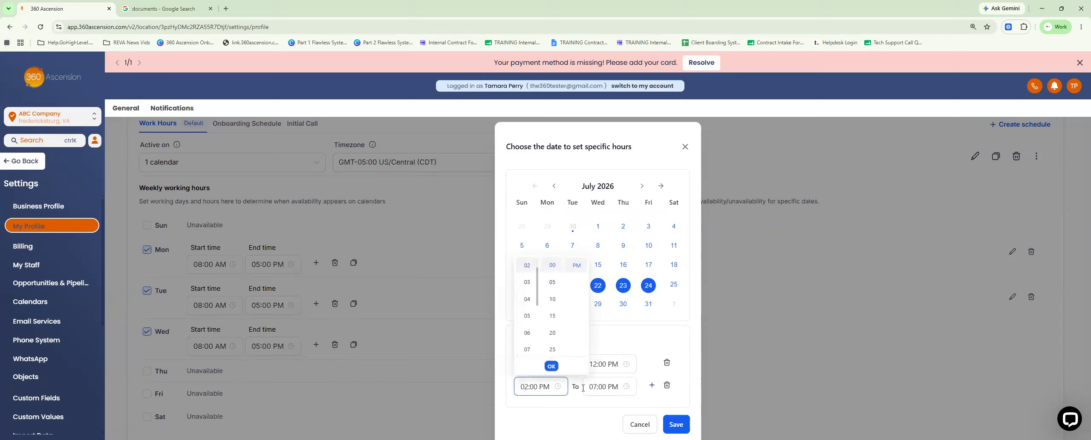
click(601, 387)
scroll(597, 307, up, 2)
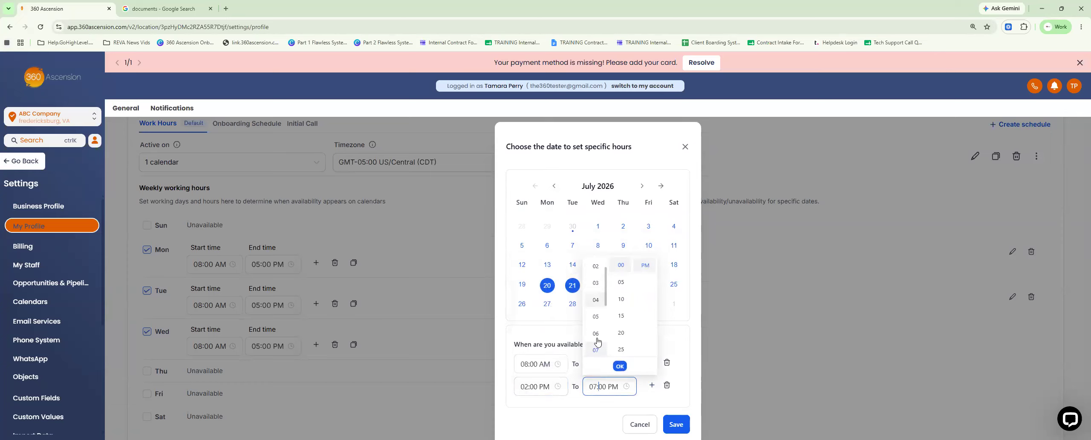
click(596, 335)
click(607, 403)
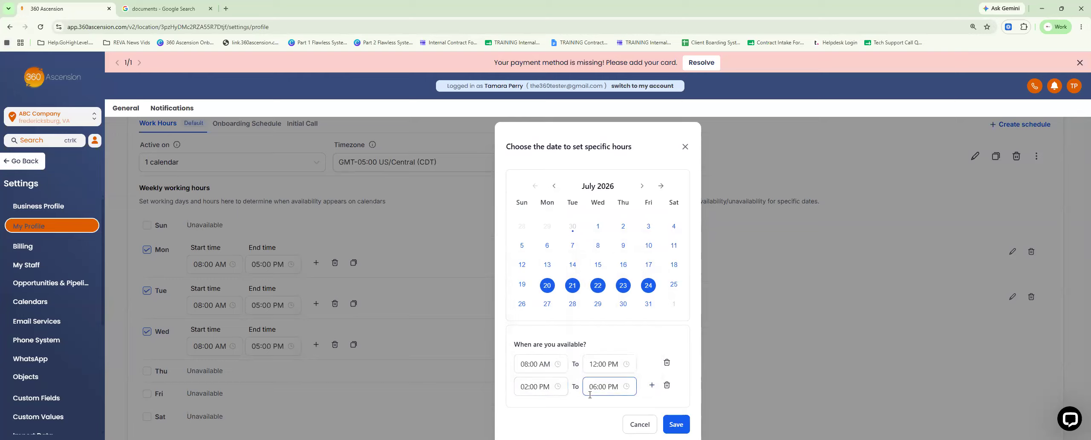
- Remove both time slots to make July 20–24, 2026 unavailable, and save the entry
click(668, 387)
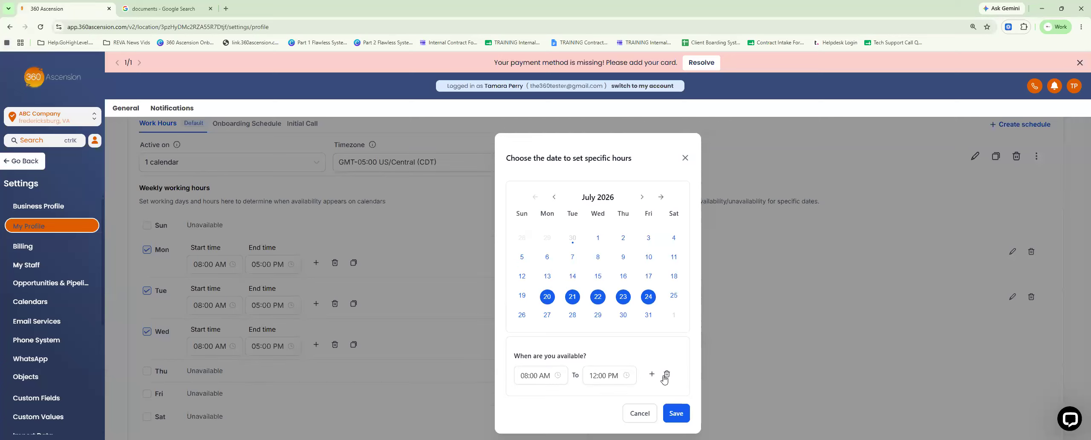
click(667, 375)
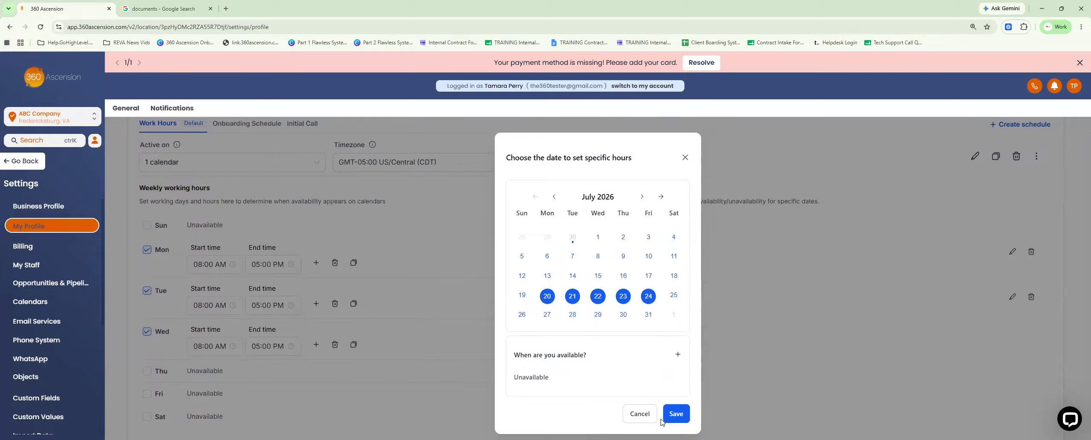
click(675, 420)
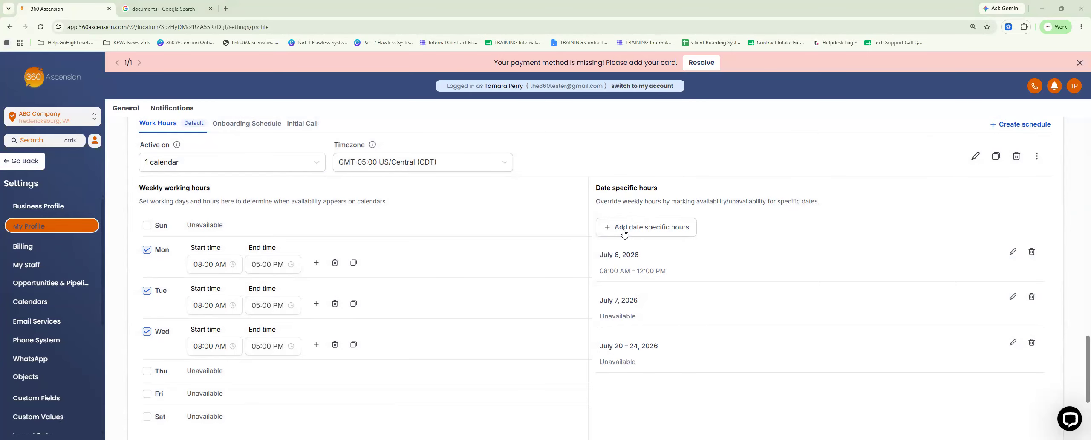
- Add a date-specific hours entry covering July 27, 28, 29, 30 and 31, 2026
click(604, 230)
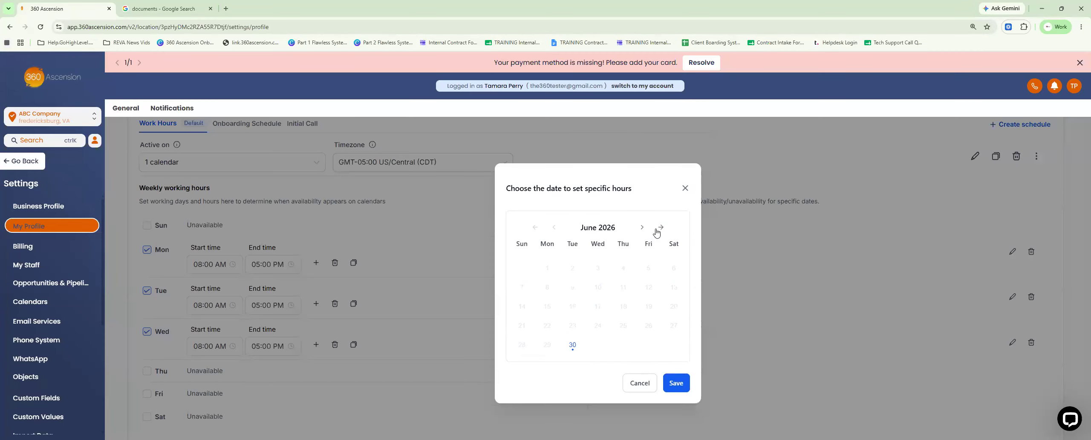
click(642, 227)
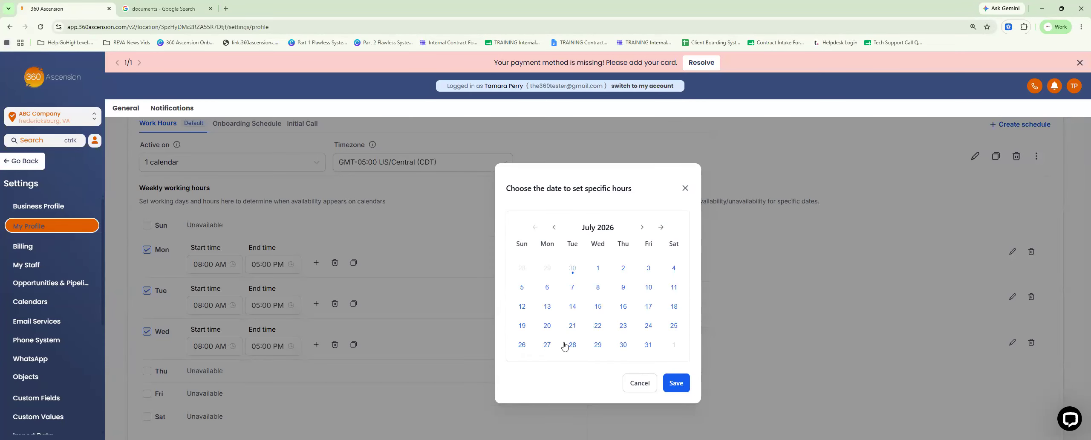
click(547, 345)
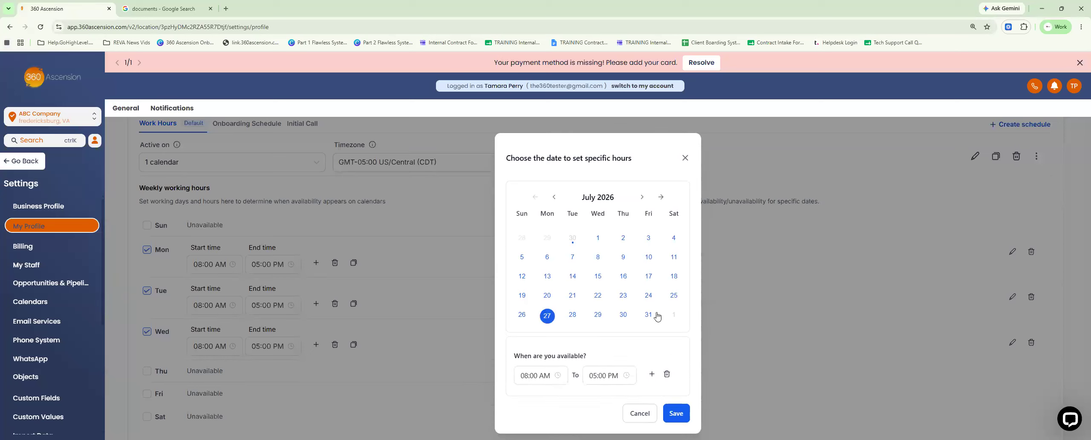
click(654, 320)
click(625, 319)
click(599, 319)
click(573, 316)
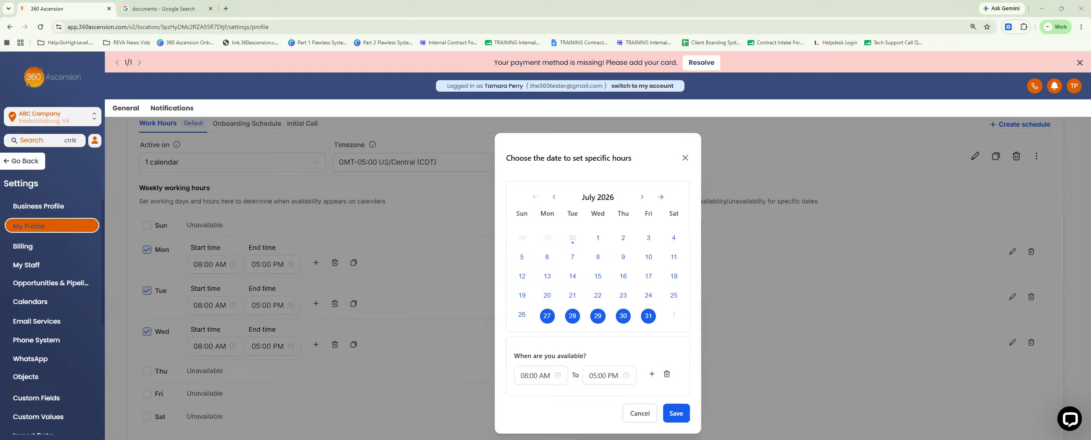
- Add a second time slot for July 27–31 and set the first slot's end time to 12:00 PM
click(652, 374)
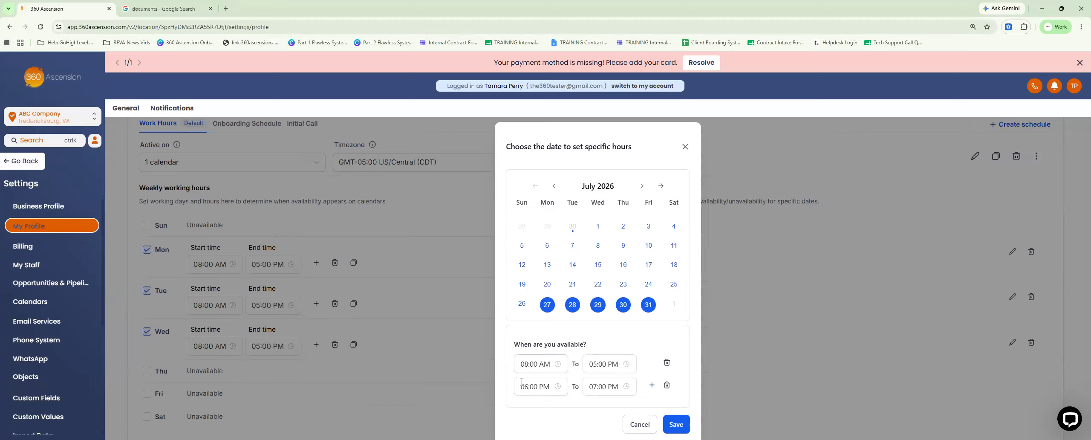
click(596, 364)
scroll(598, 288, up, 3)
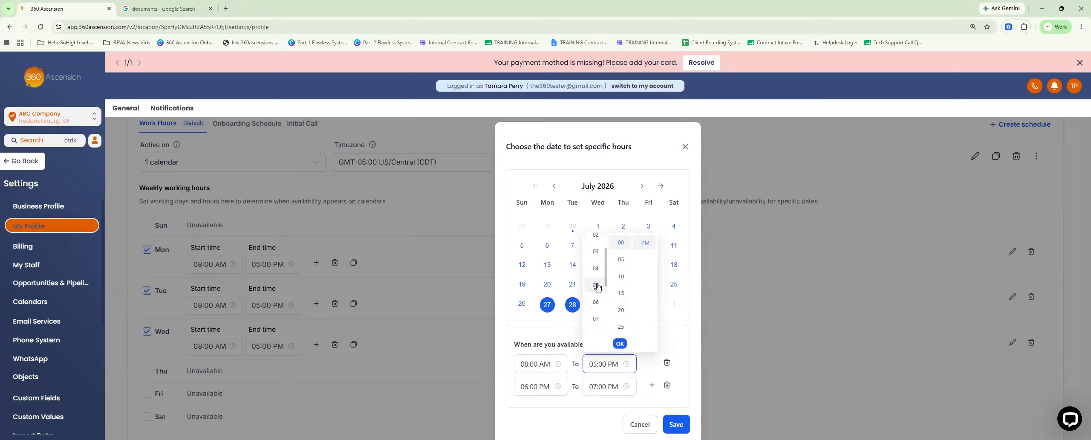
click(595, 244)
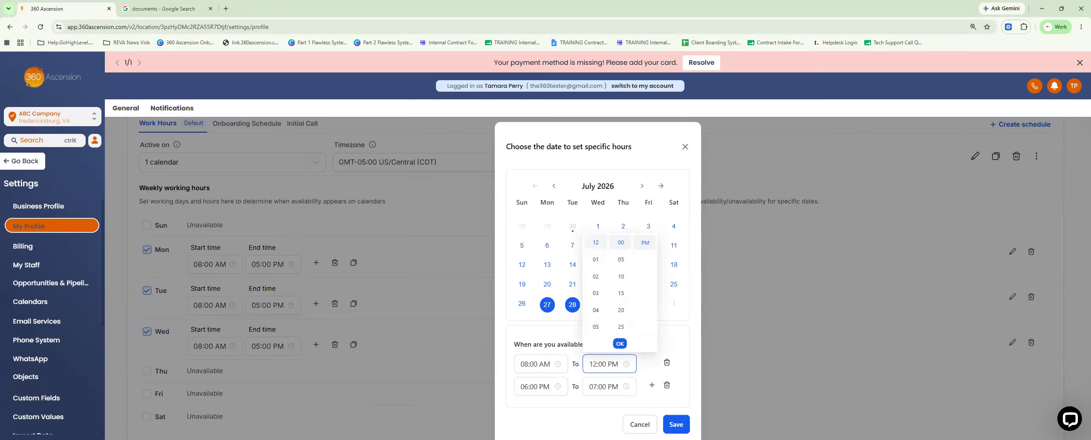
- Set the second time slot for July 27–31 to 02:00 PM to 06:00 PM and save the entry
click(526, 386)
scroll(529, 294, up, 2)
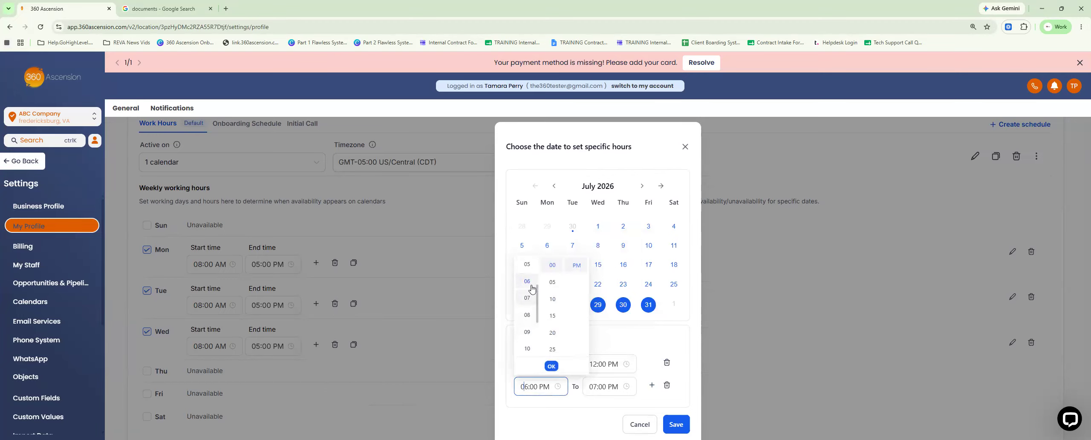
click(528, 292)
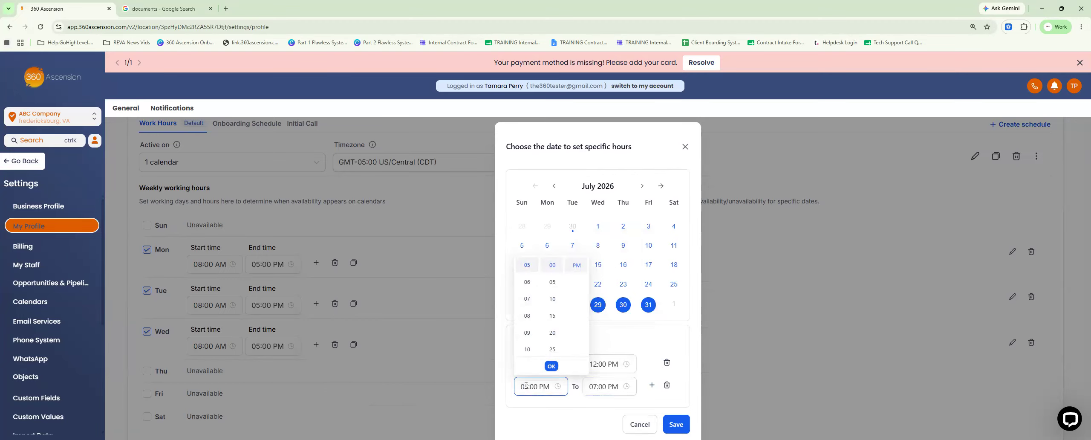
scroll(524, 293, up, 2)
click(526, 301)
click(594, 388)
scroll(598, 312, up, 1)
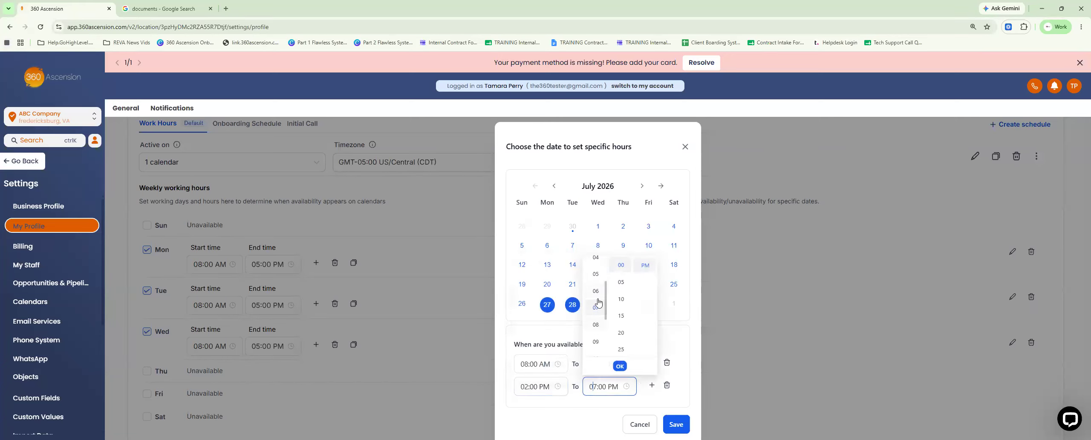
click(596, 290)
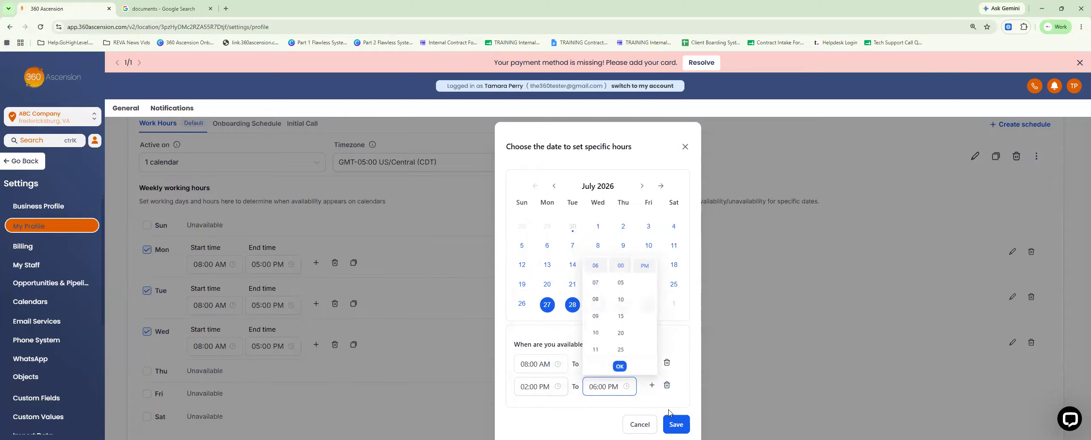
click(620, 365)
click(676, 424)
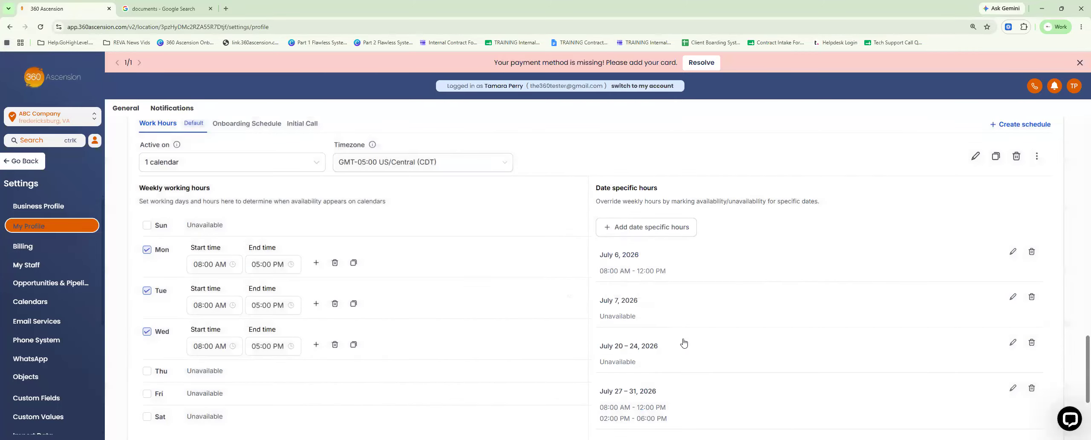
- Update the Work Hours schedule's availability to apply the date-specific hours
scroll(647, 299, down, 3)
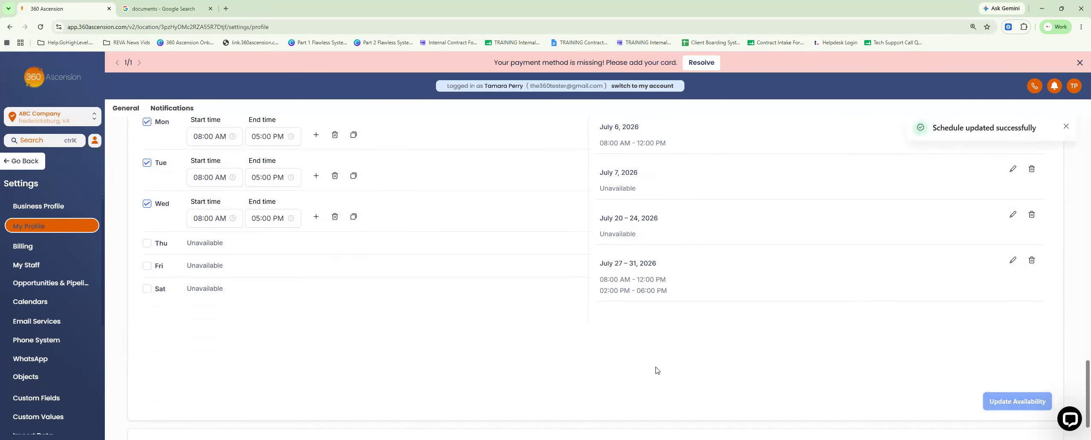
scroll(627, 315, up, 2)
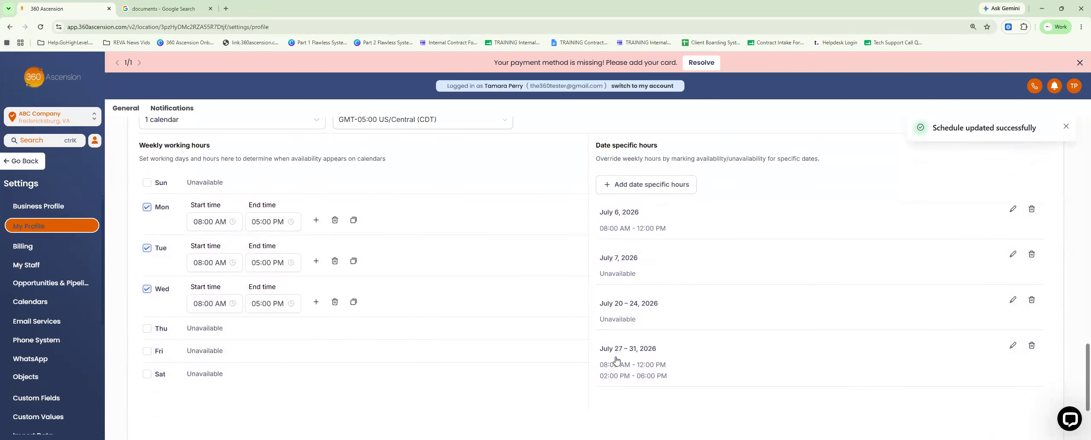